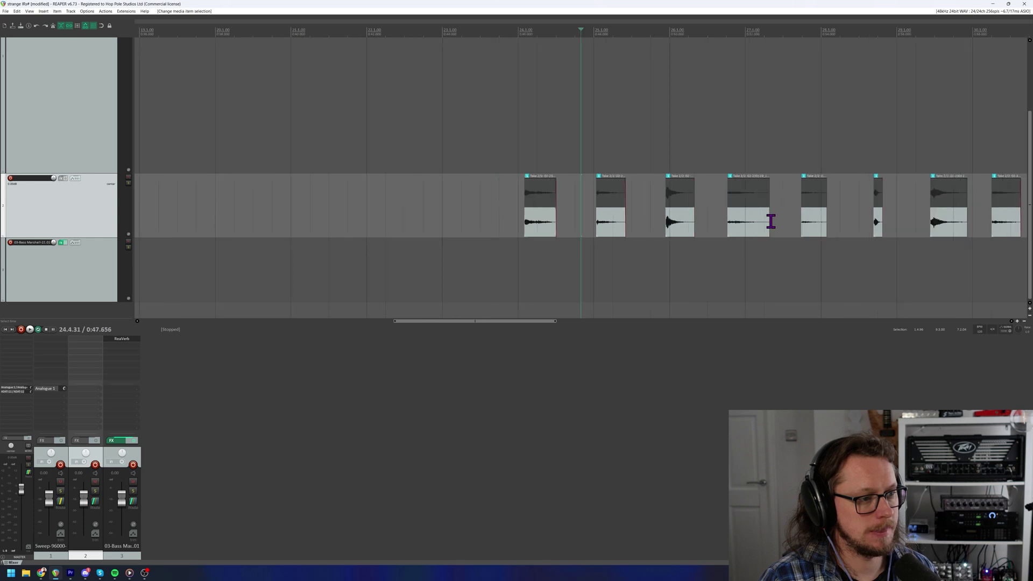
- Examine the row of rendered impulse response clips on track 2, closely inspecting the fourth clip
scroll(646, 223, "down", 5)
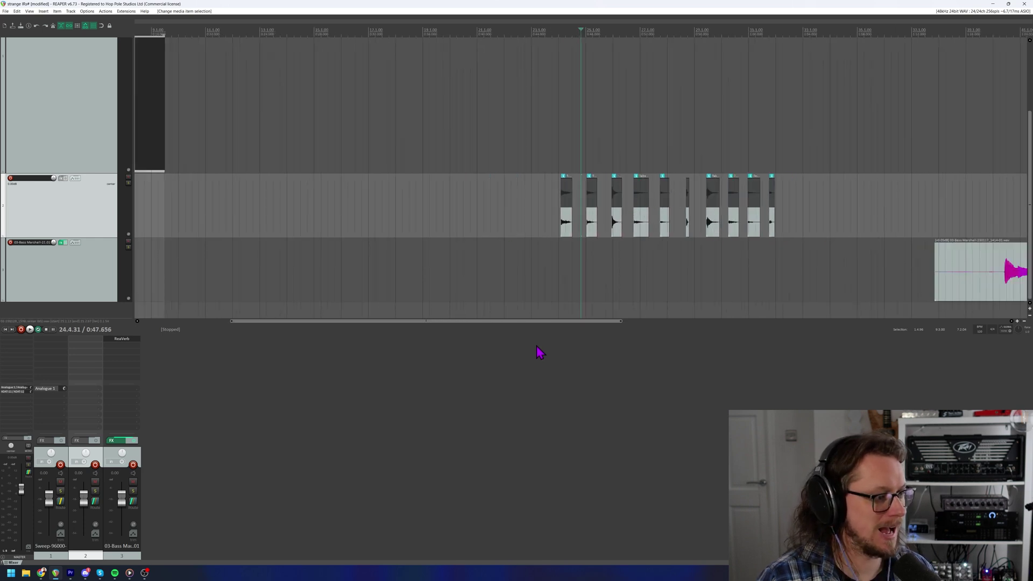
left_click_drag(594, 323, 653, 293)
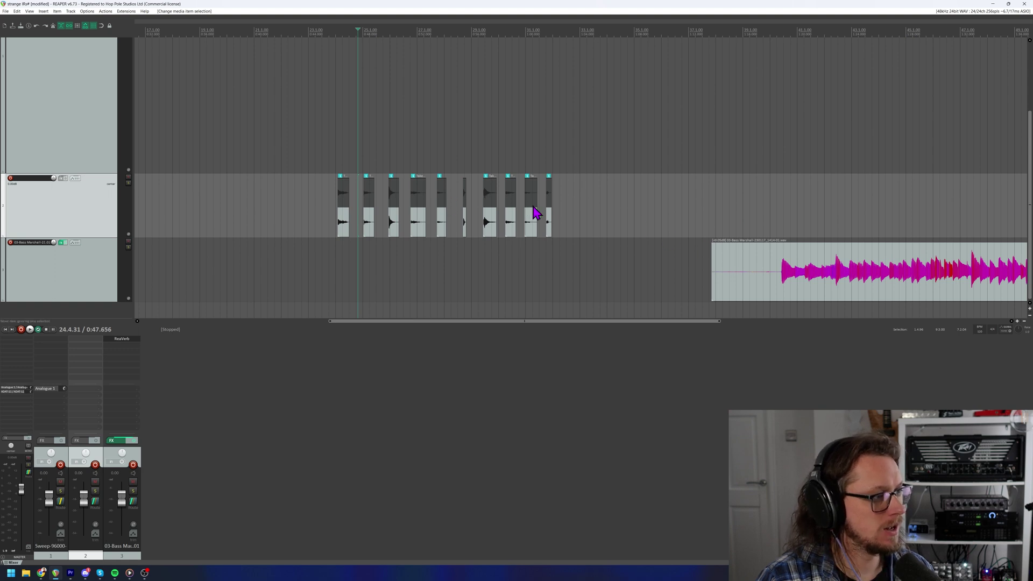
left_click(420, 230)
scroll(487, 261, "up", 4)
scroll(553, 238, "up", 3)
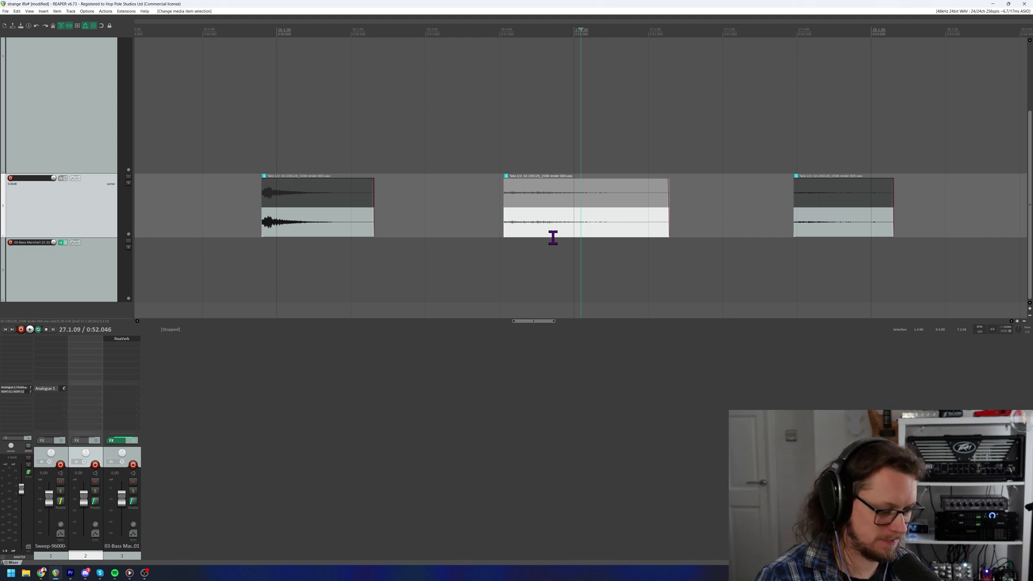
scroll(581, 253, "down", 8)
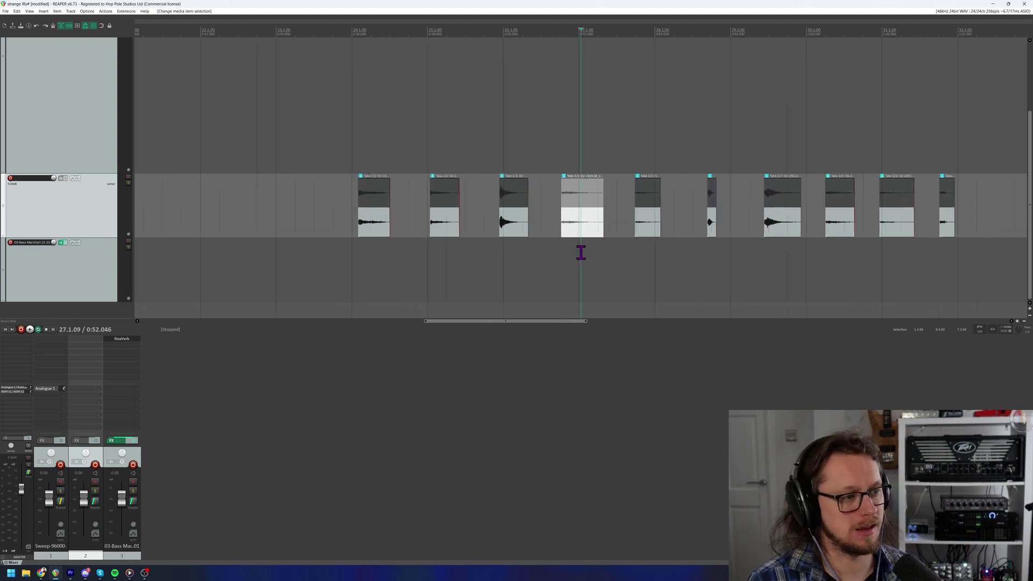
- Bypass ReaVerb on the bass track and play the dry bass recording from where its sound begins
left_click(904, 281)
scroll(782, 301, "up", 3)
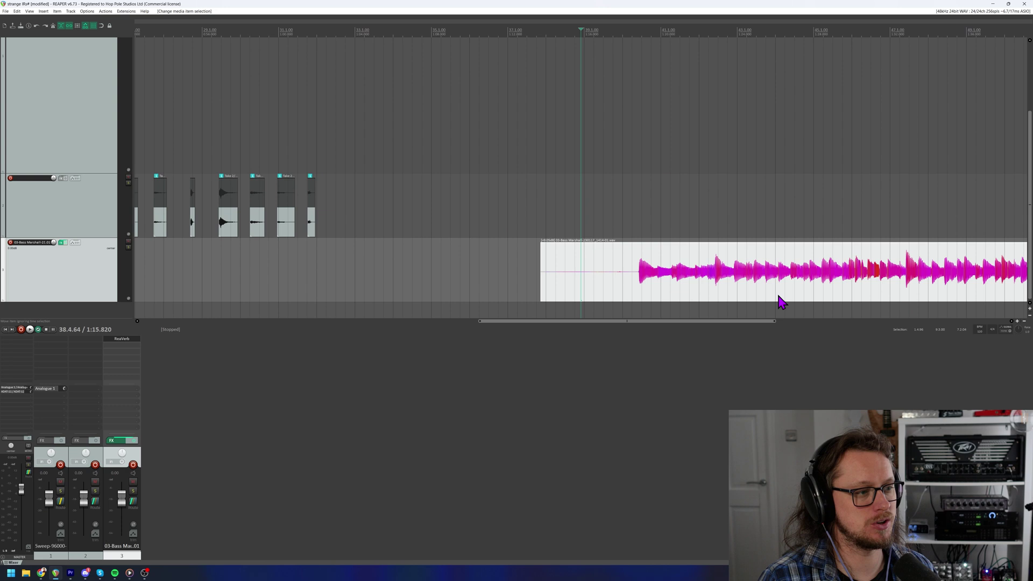
scroll(592, 296, "down", 3)
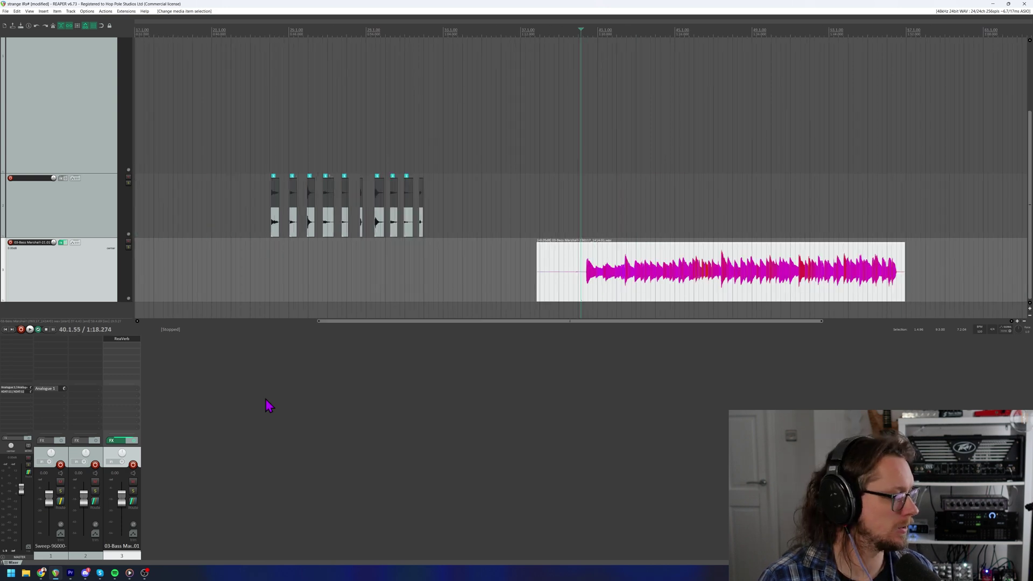
left_click(122, 340, "ctrl")
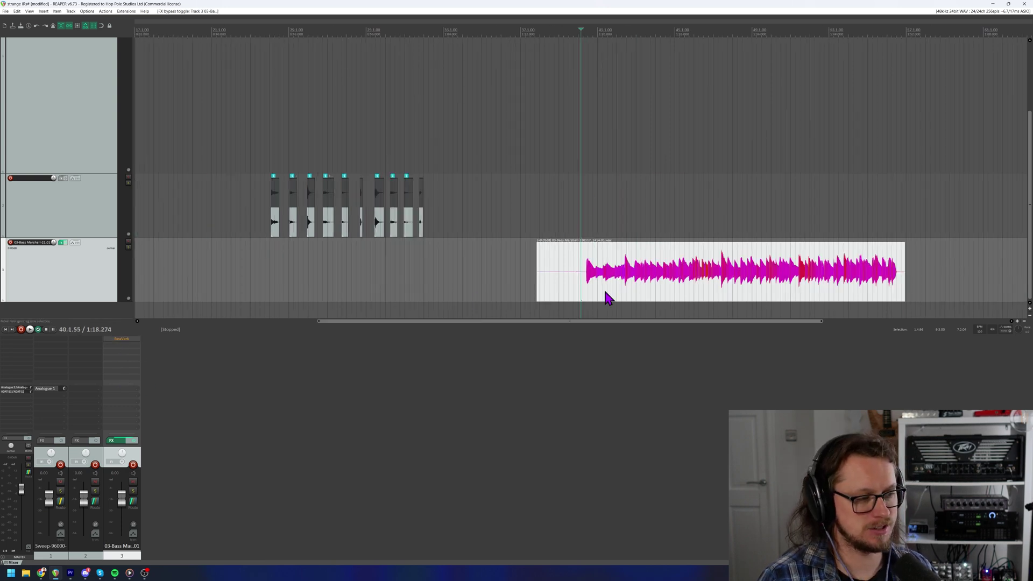
left_click(584, 283)
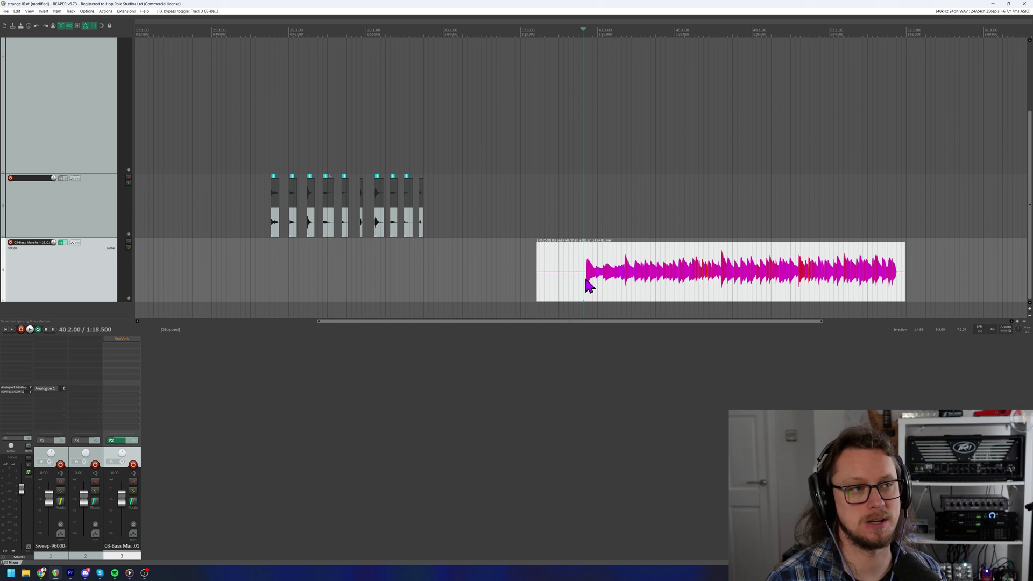
key("space")
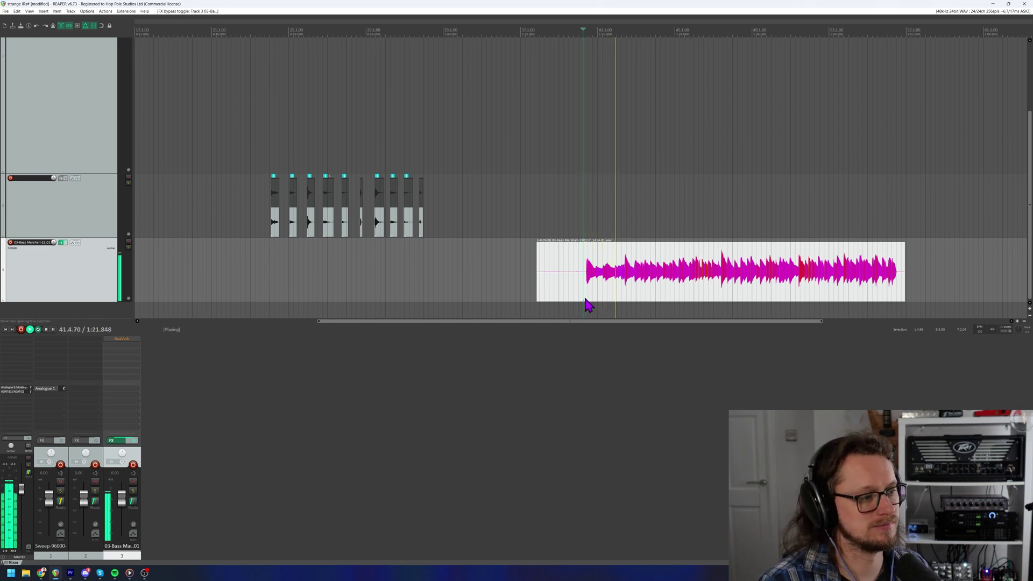
key("space")
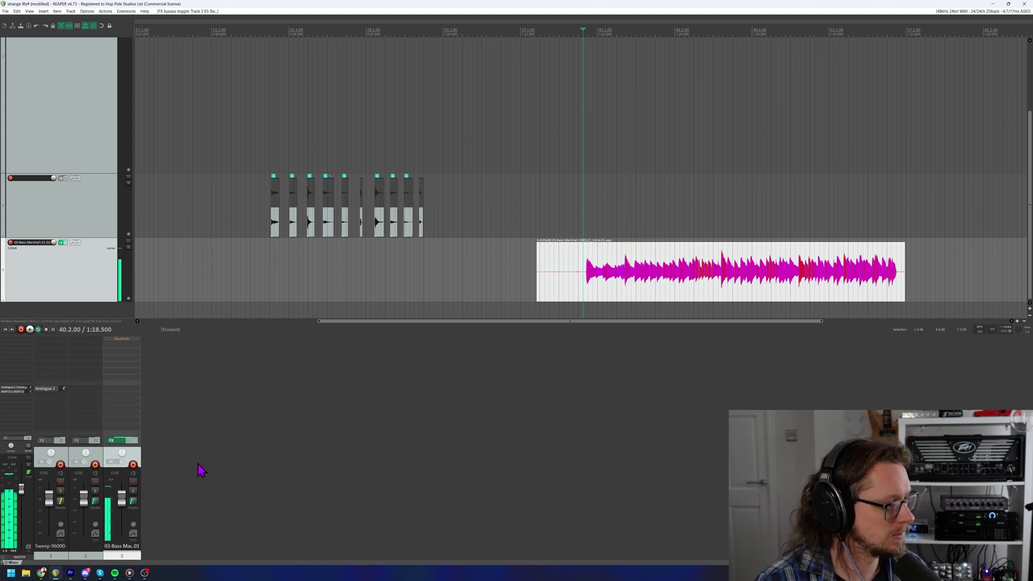
- Open the re-enabled ReaVerb on the bass track and play the bass through IRs-strangeMouth-001.wav
left_click(118, 341)
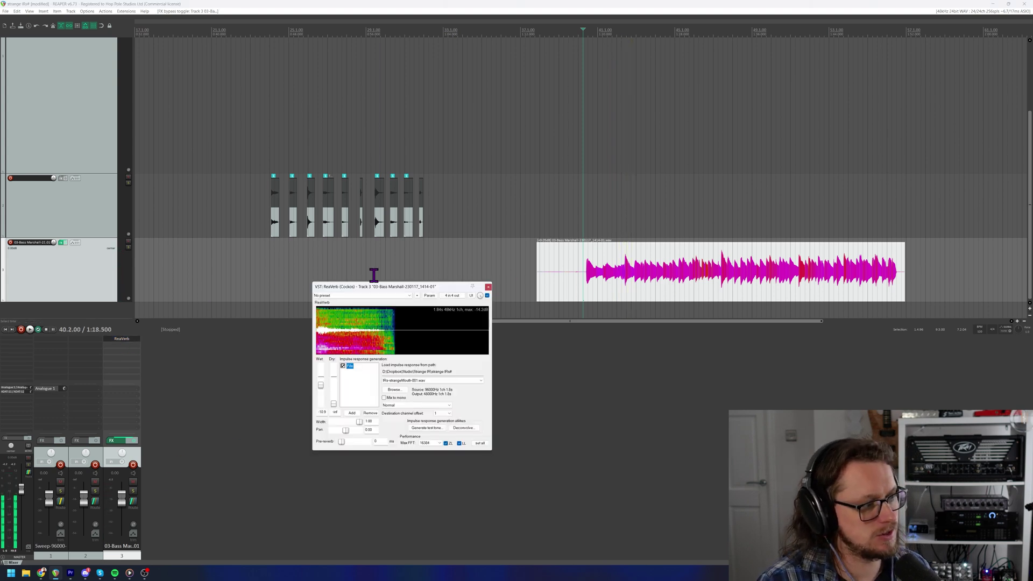
left_click(406, 381)
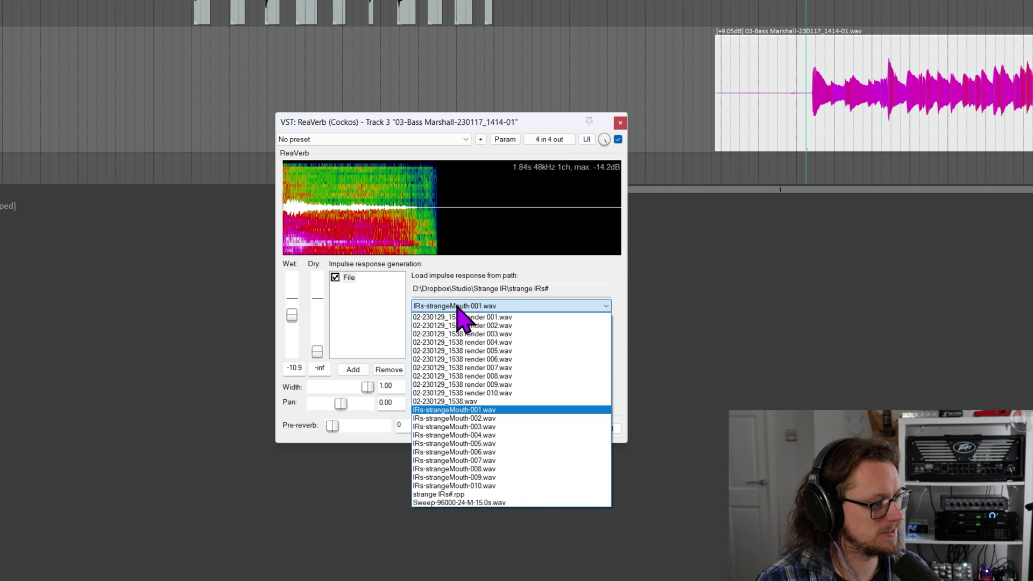
left_click(408, 382)
left_click_drag(797, 110, 804, 110)
key("space")
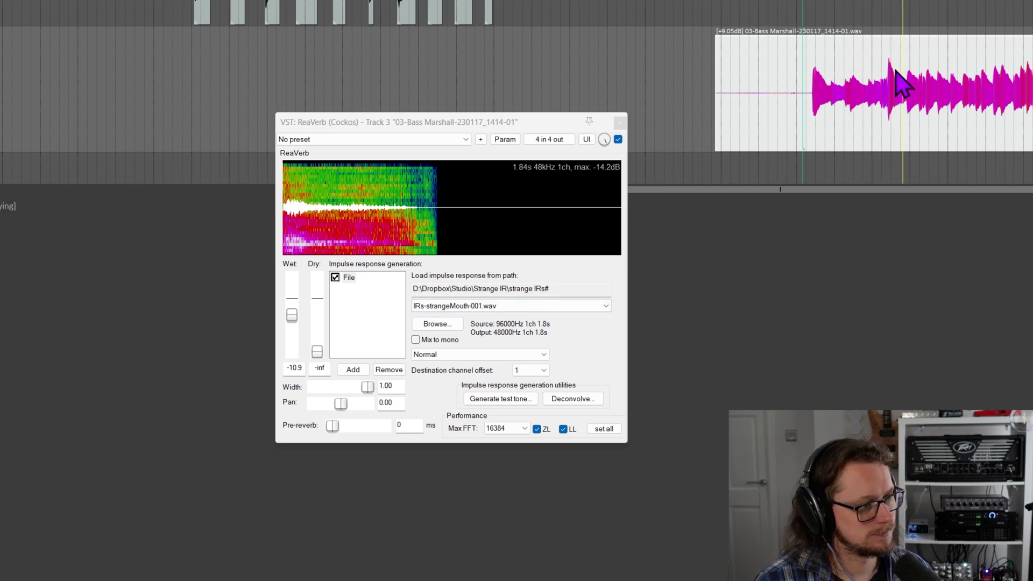
key("space")
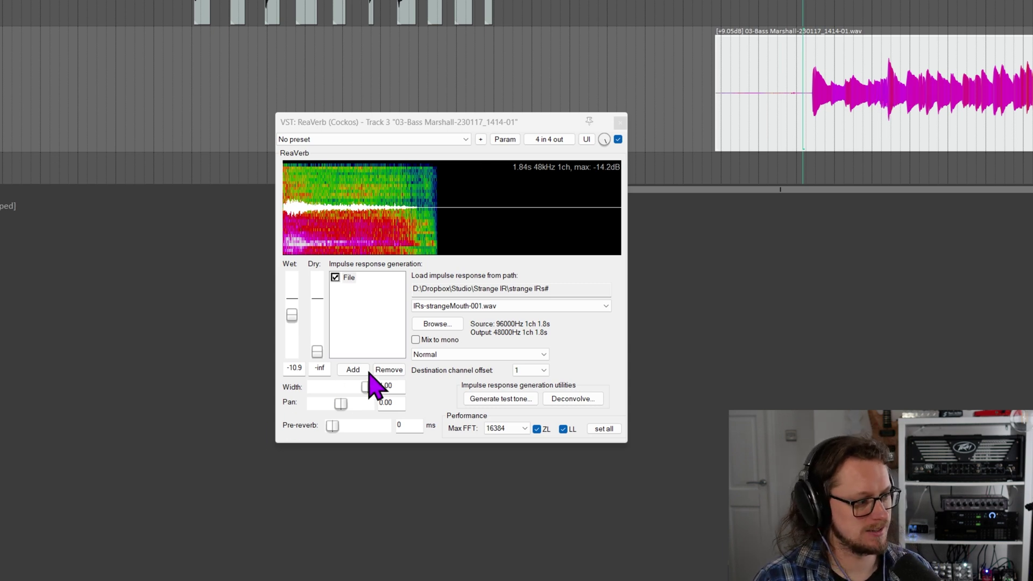
- Audition the bass through impulse responses IRs-strangeMouth-002.wav, 003 and 004, replaying the recording from its start for 004
scroll(436, 318, "down", 1)
key("space")
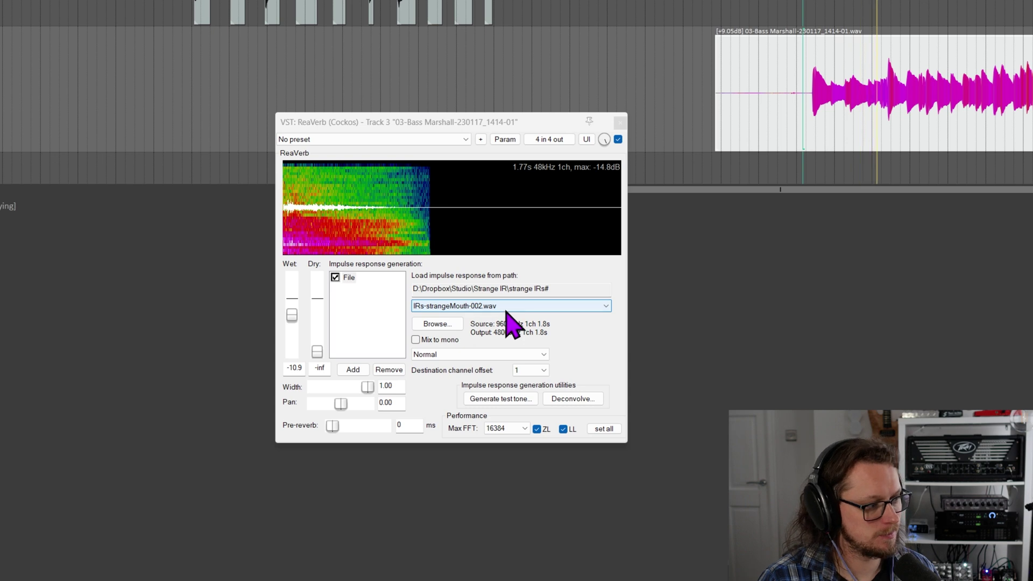
scroll(508, 313, "down", 1)
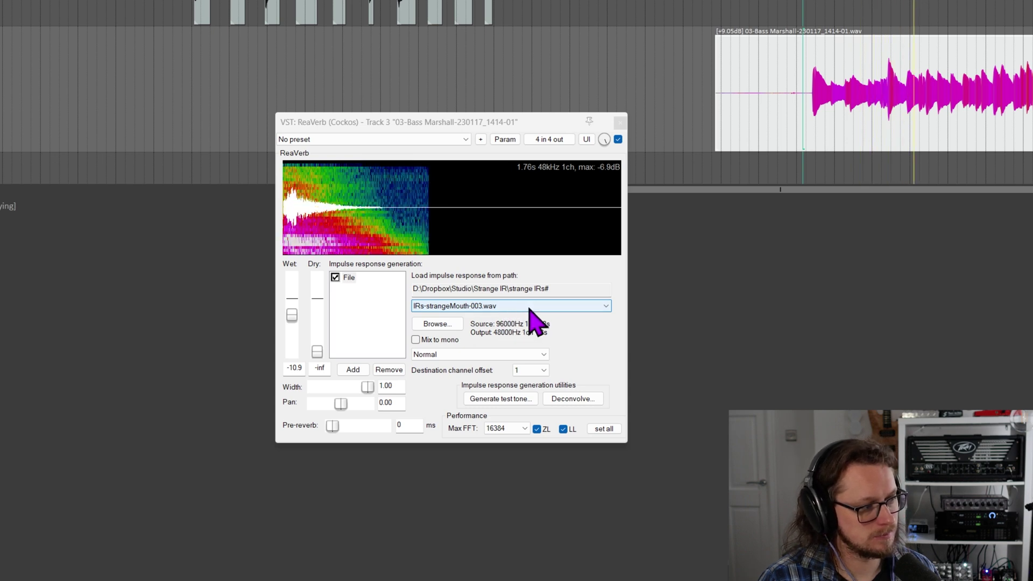
scroll(530, 308, "down", 1)
key("space")
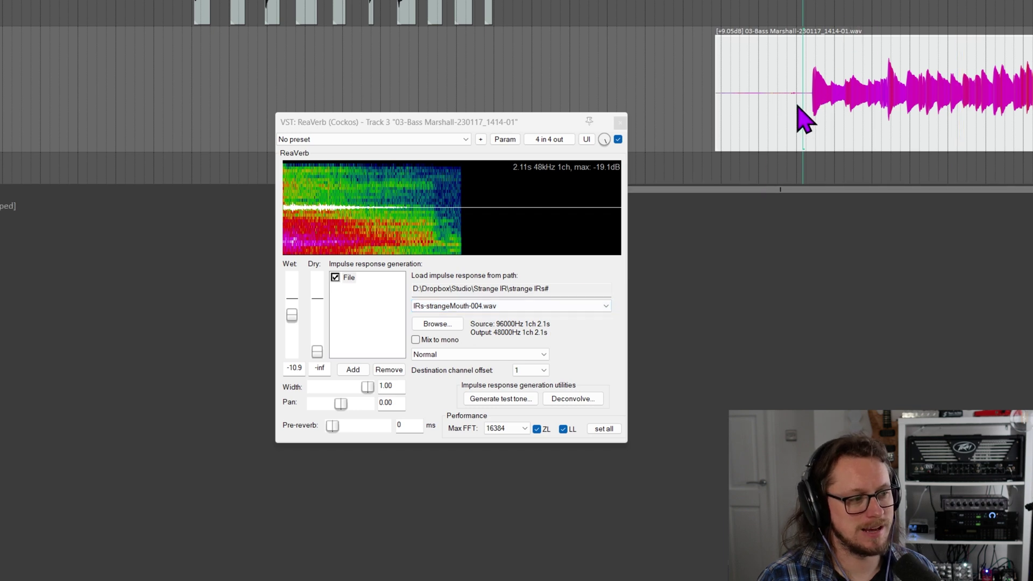
left_click(834, 127)
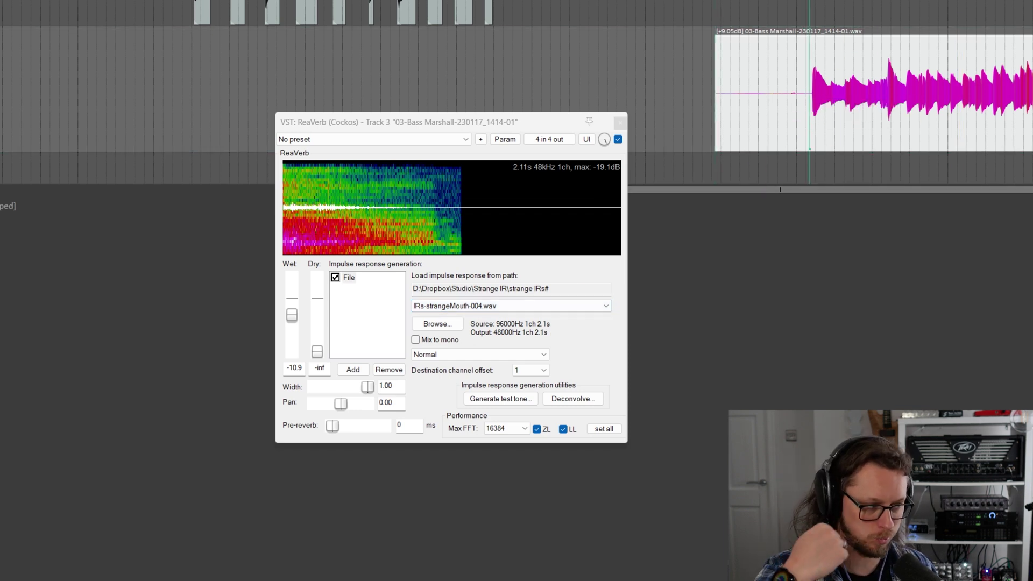
key("space")
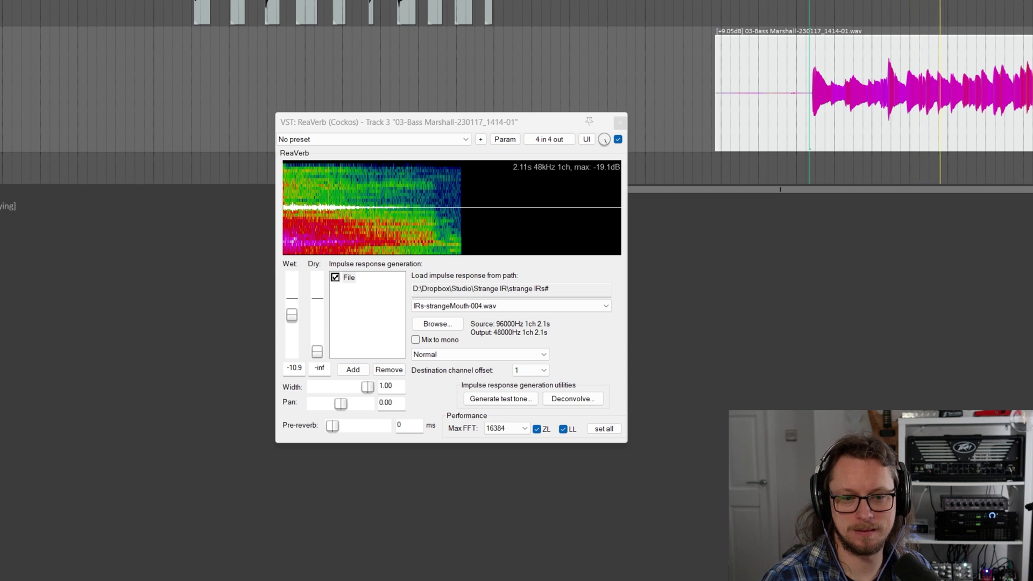
key("space")
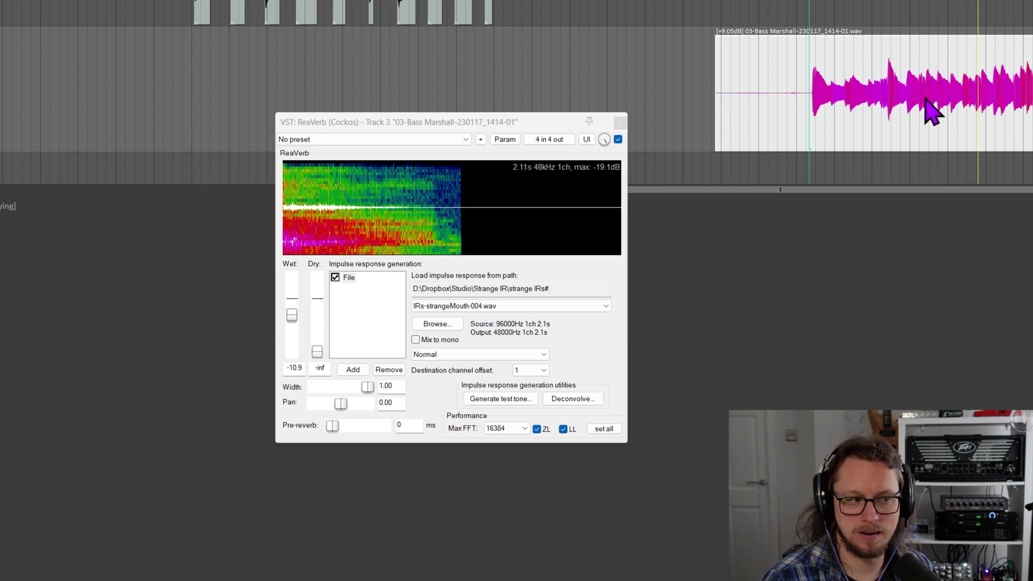
- Play the bass from its start while loading impulse responses IRs-strangeMouth-005.wav through 008 one after another, keeping IRs-strangeMouth-008.wav
scroll(454, 308, "down", 1)
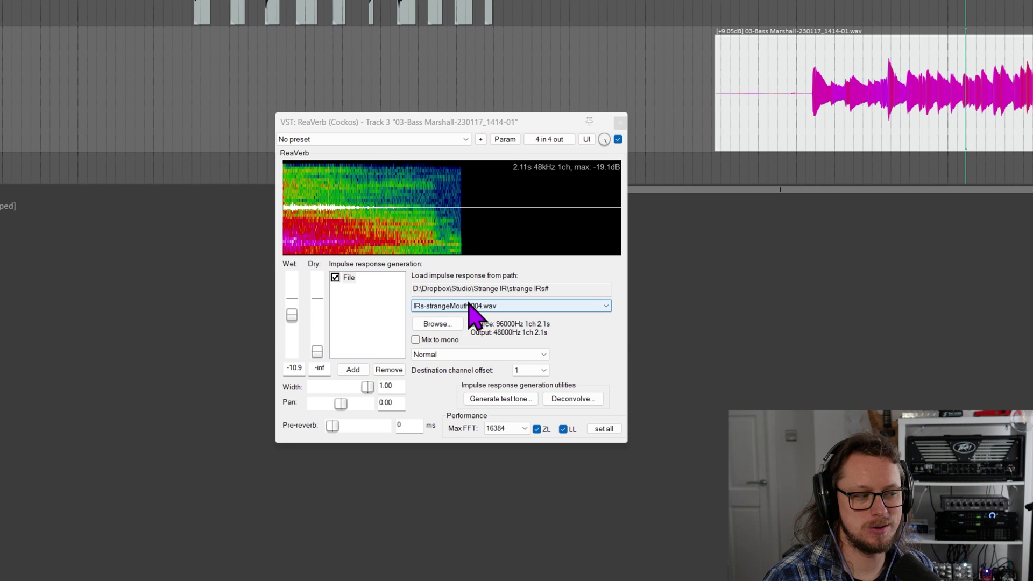
left_click(812, 110)
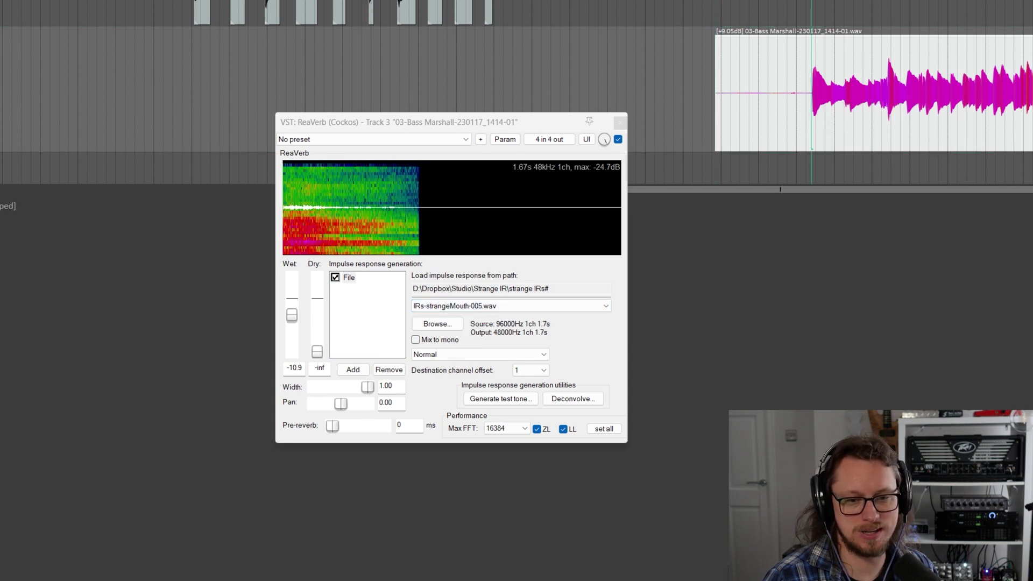
key("space")
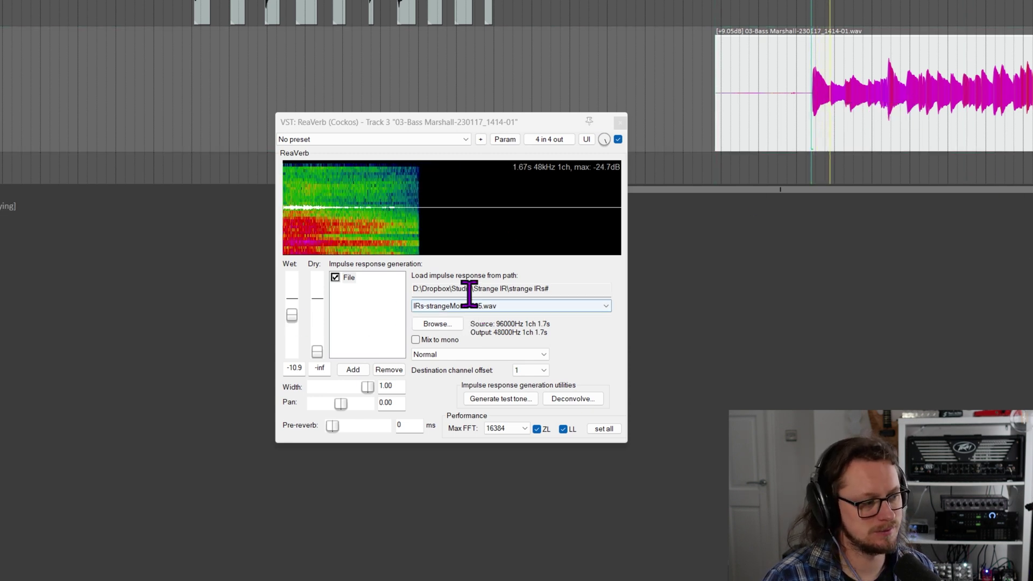
scroll(472, 307, "down", 1)
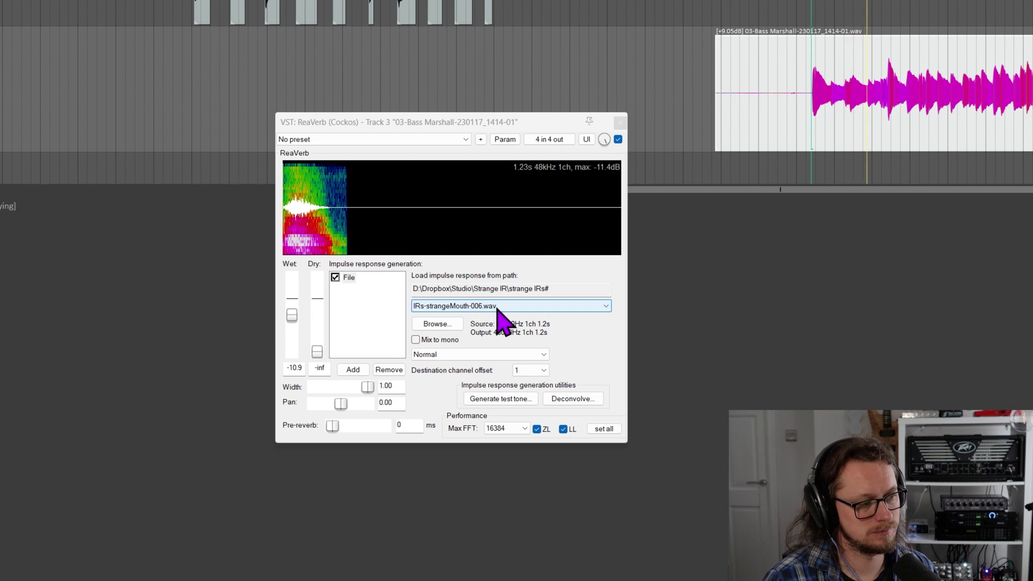
scroll(497, 310, "down", 1)
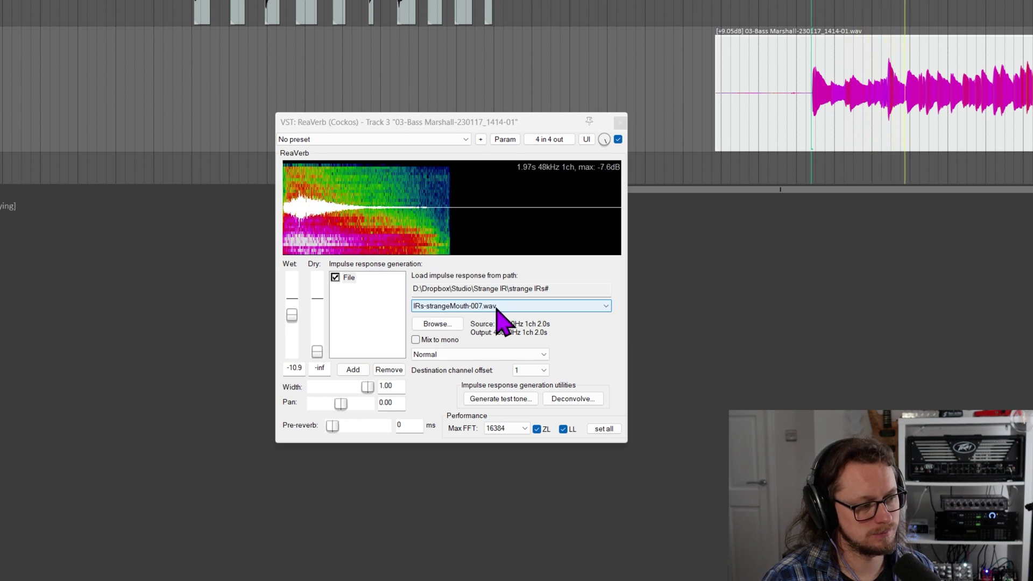
scroll(498, 309, "down", 1)
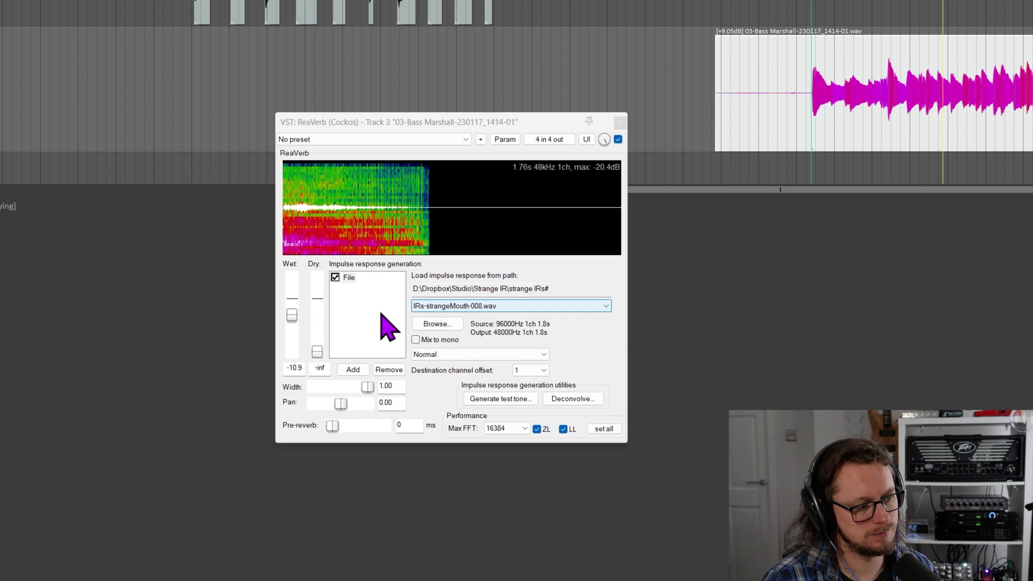
- Raise ReaVerb's Dry level to -0.9 dB and listen to the bass blended with the reverb
key("space")
left_click_drag(317, 352, 318, 303)
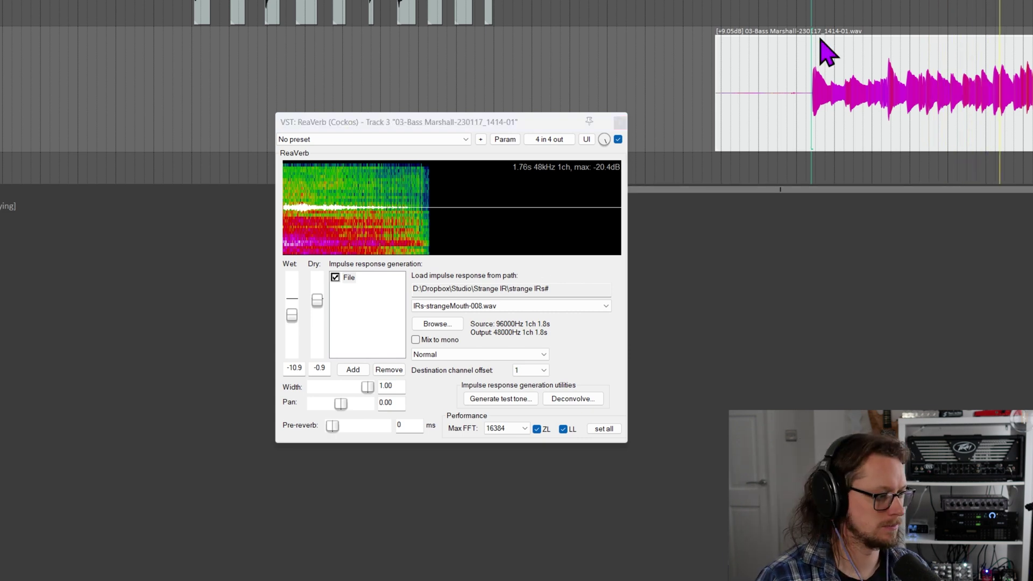
key("space")
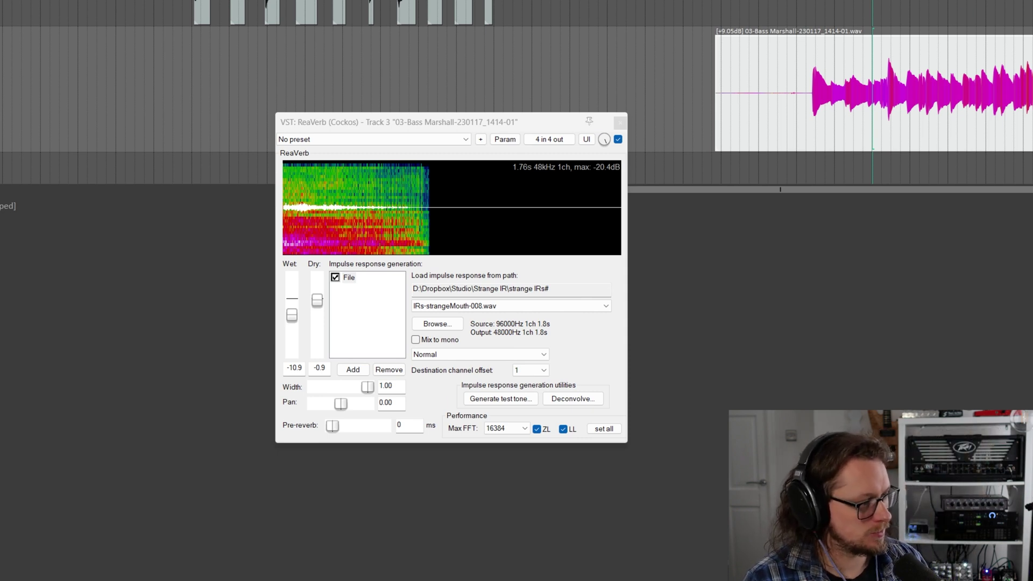
- Add a Trim/Gain/Stretch module to the impulse response chain, with Stretch at 1.99 and Pre-silence at 73 ms
left_click(355, 370)
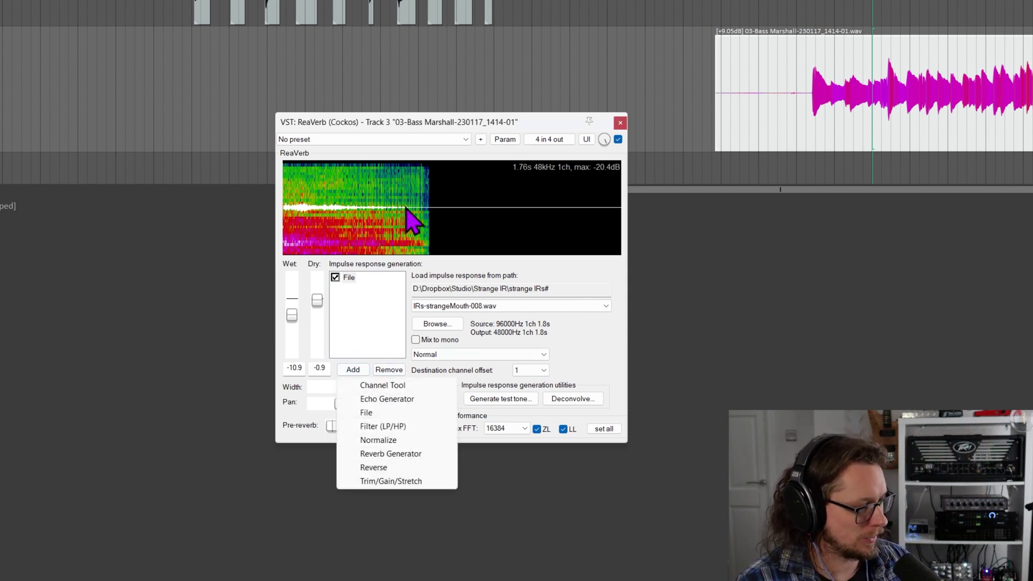
left_click(375, 486)
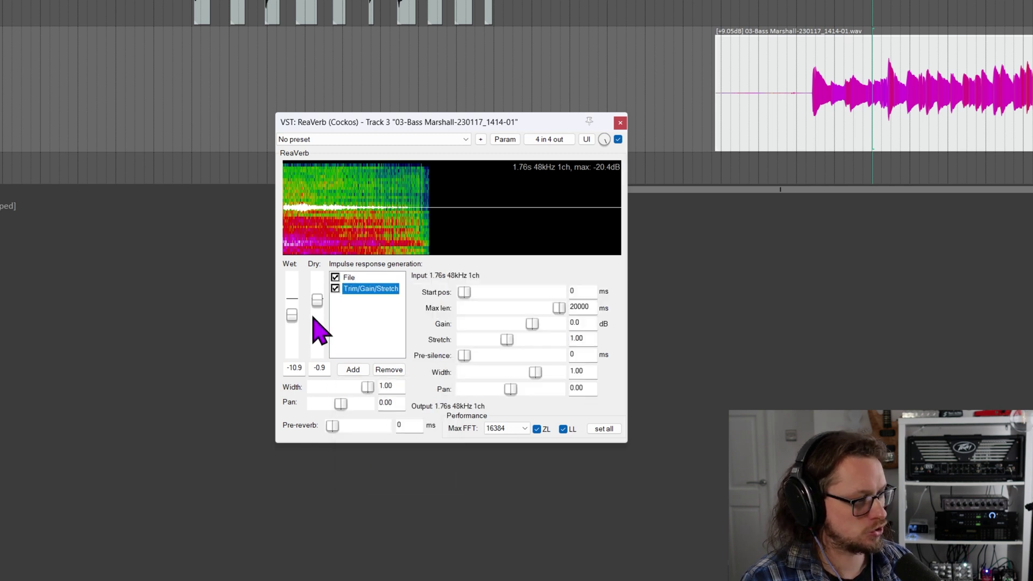
left_click(806, 113)
left_click_drag(509, 340, 522, 345)
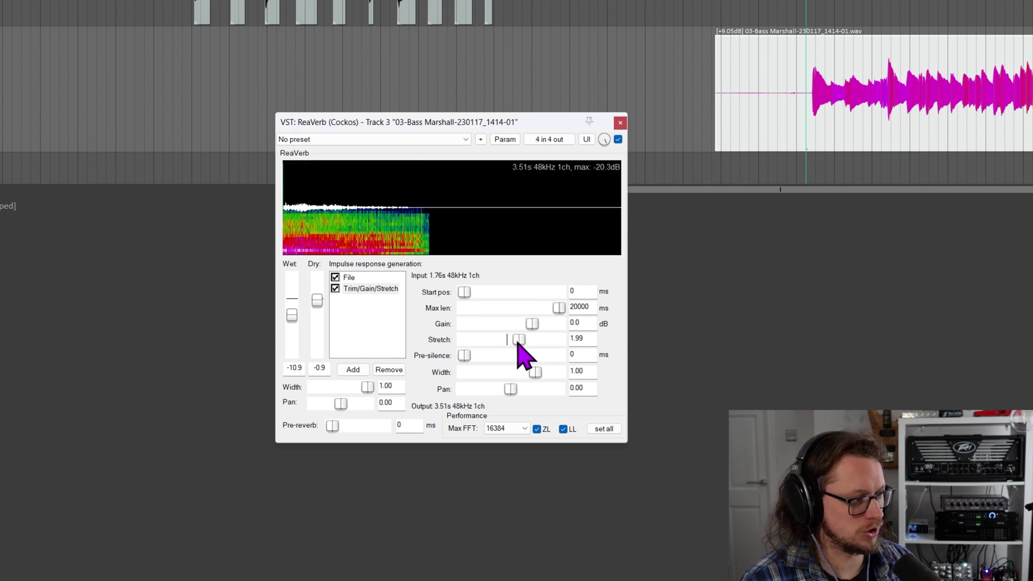
left_click_drag(463, 357, 477, 359)
- Raise the impulse response's Stretch to 2.58 while playing the bass from just before its first note
left_click(800, 93)
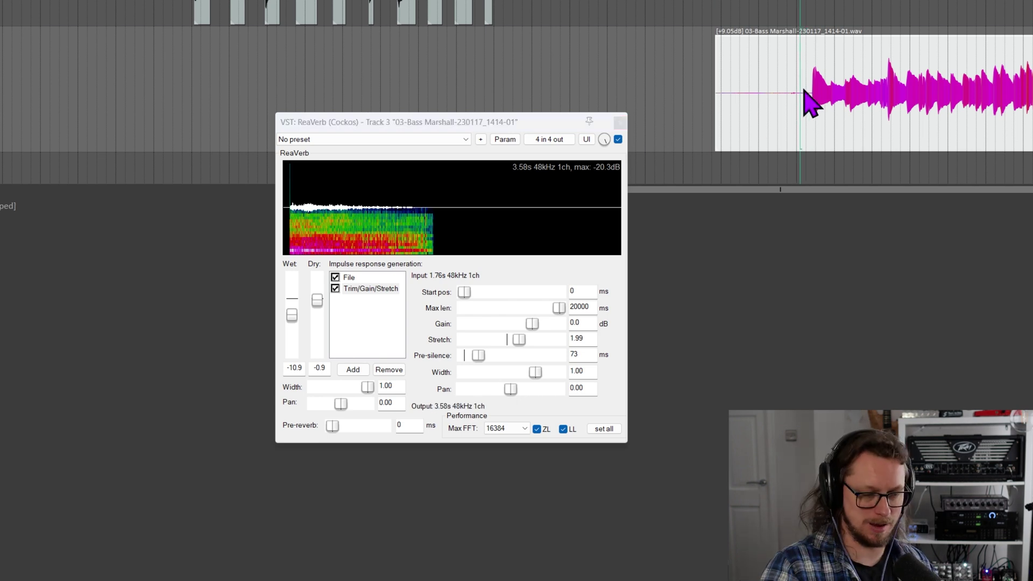
key("space")
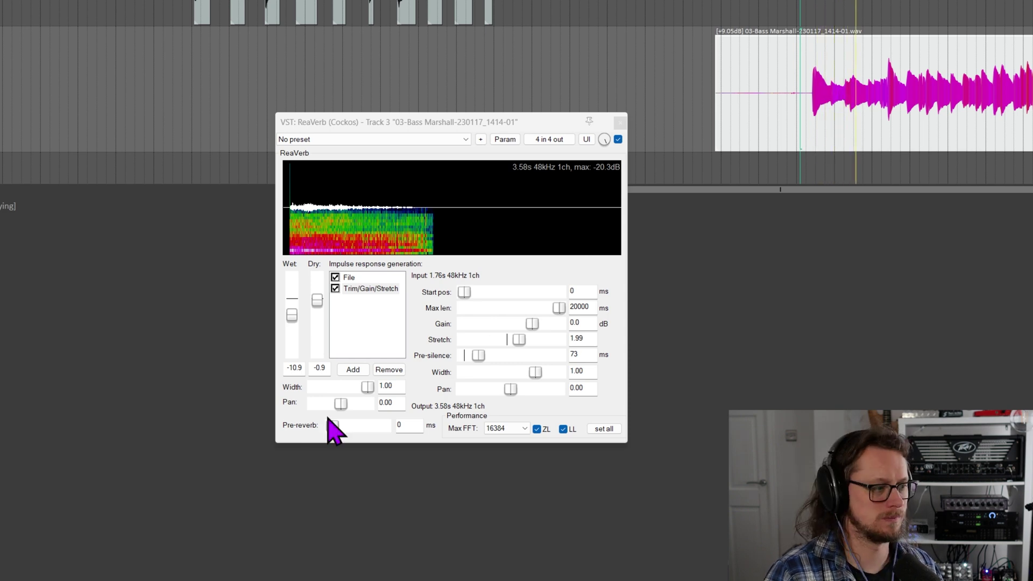
scroll(525, 341, "up", 4)
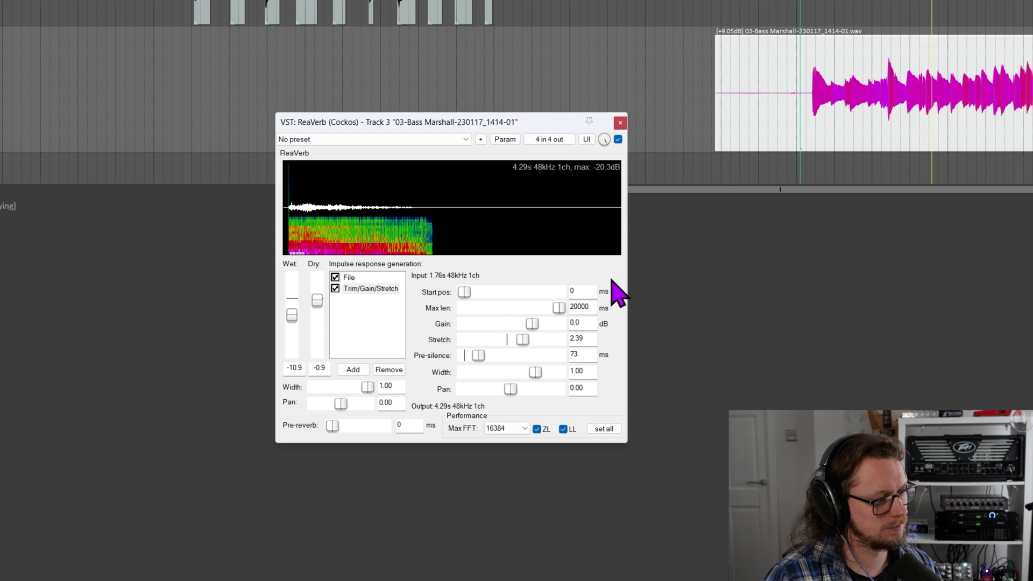
scroll(527, 339, "up", 2)
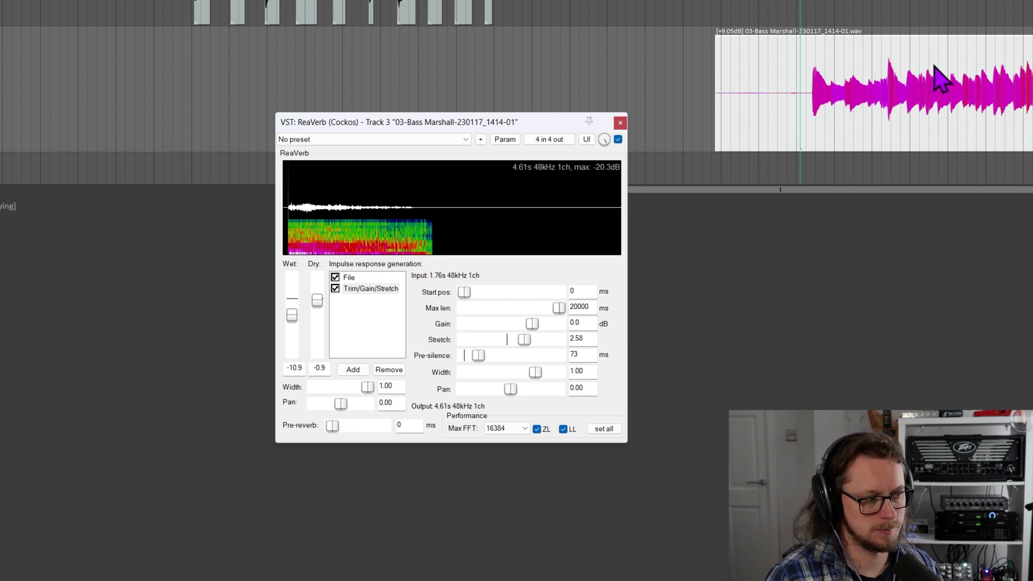
key("space")
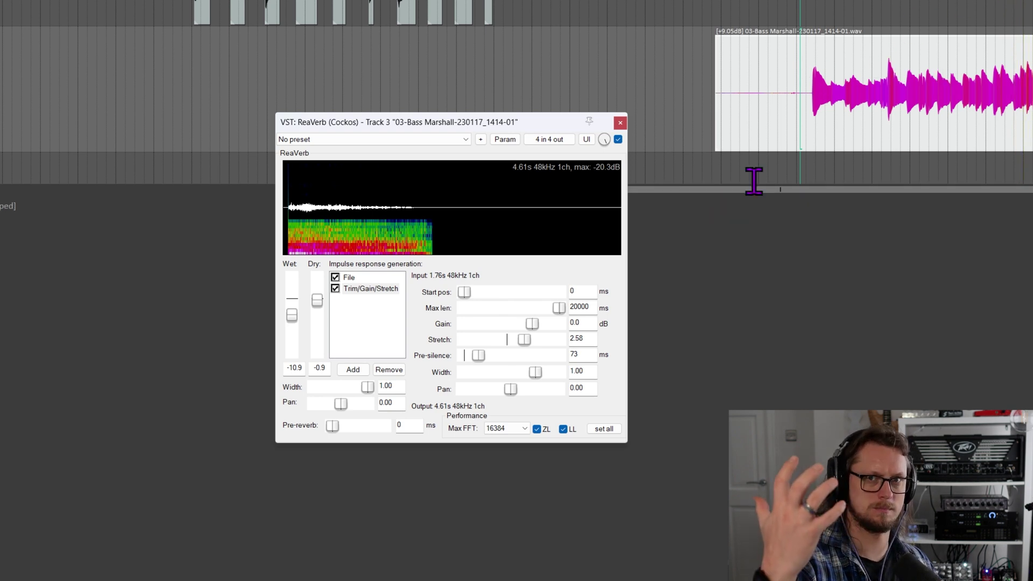